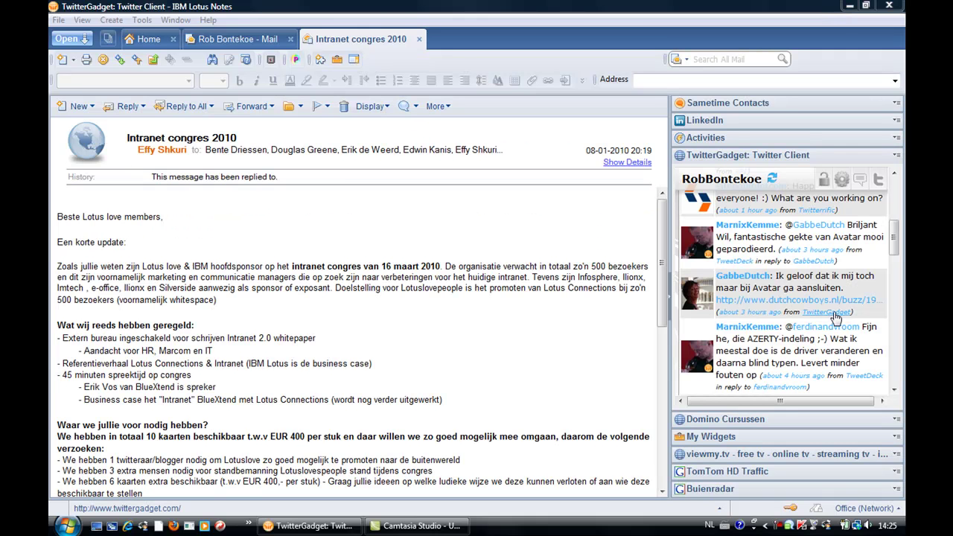
- From the Activities sidebar Overview, open 'Flyer voor Intranet congres van 16 maart 2010' to list its 7 entries
click(714, 139)
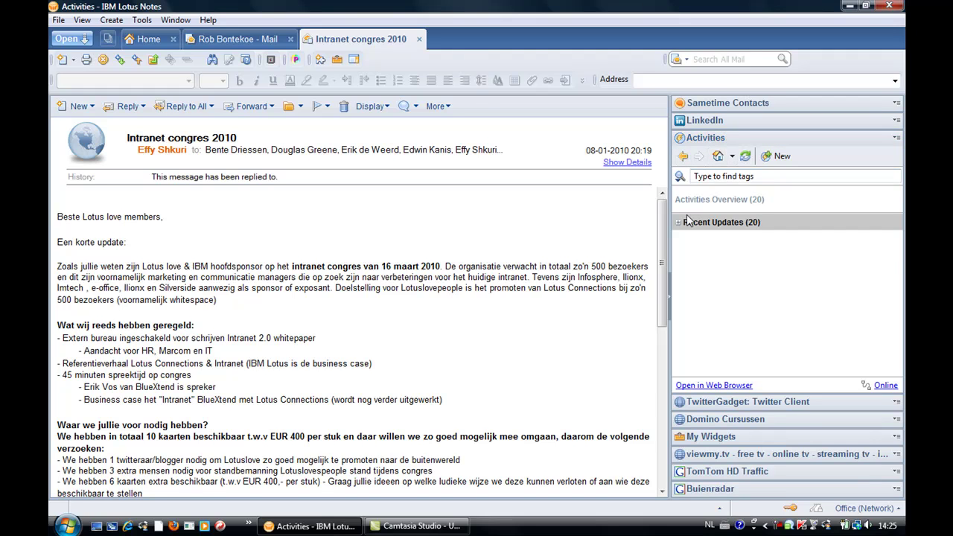
click(679, 222)
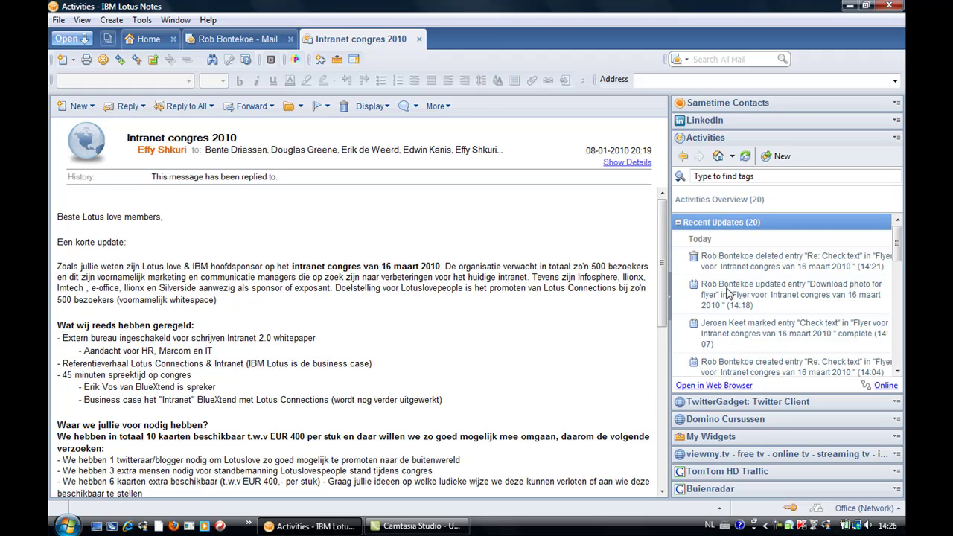
click(733, 158)
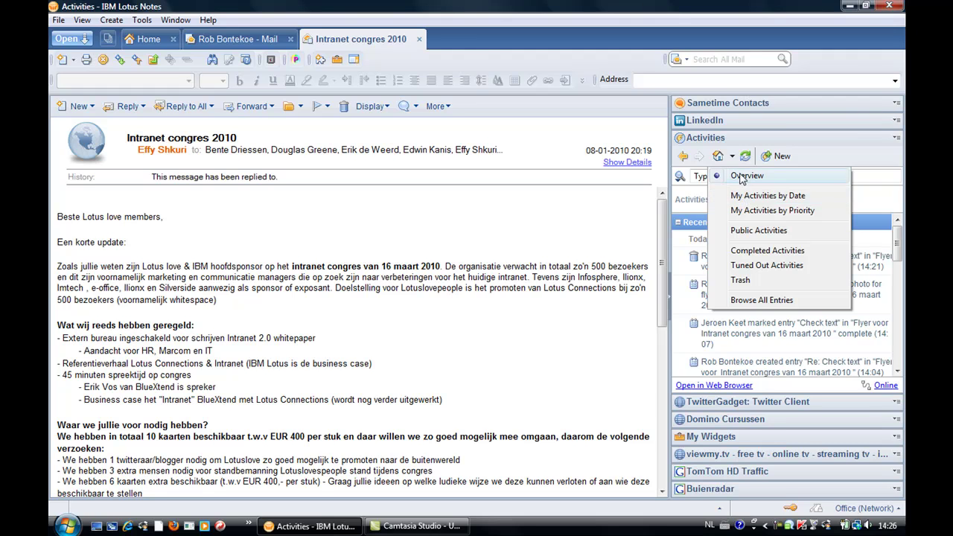
click(740, 175)
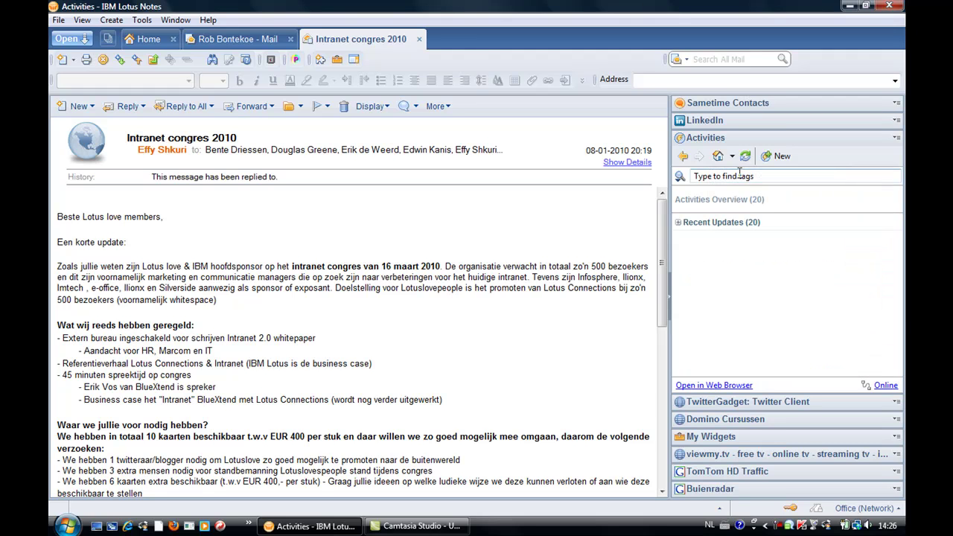
click(678, 222)
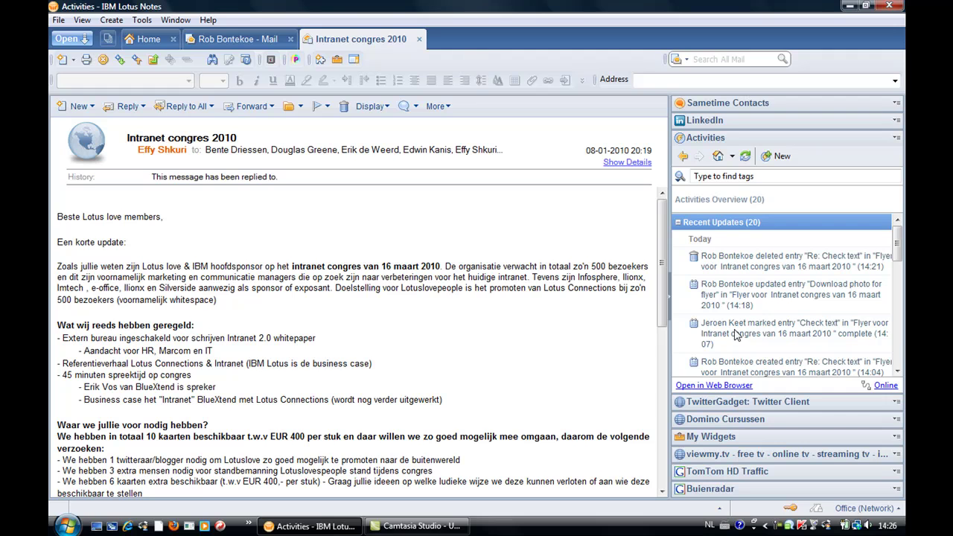
click(736, 335)
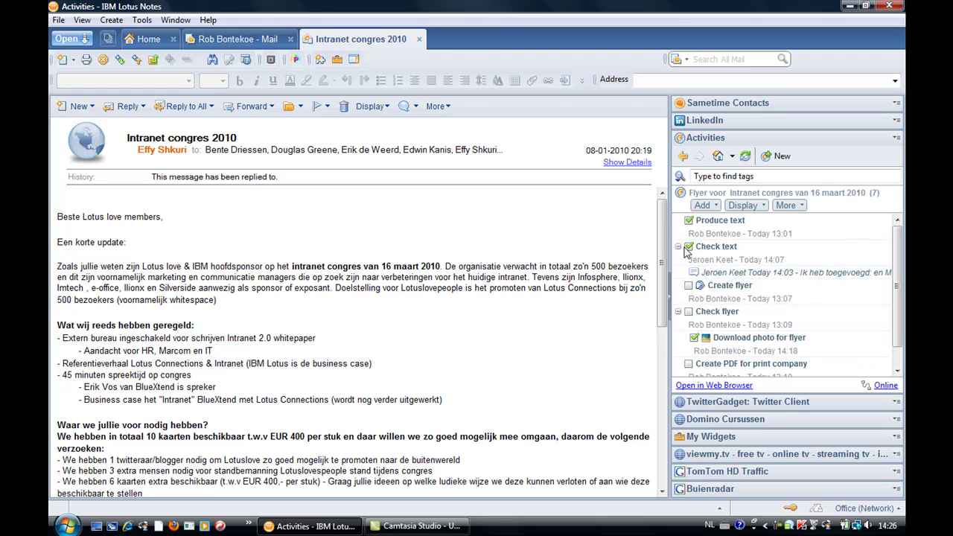
- Open the 'Check text' task and its reply 'Ik heb toegevoegd: en Microsoft Office'
double_click(726, 274)
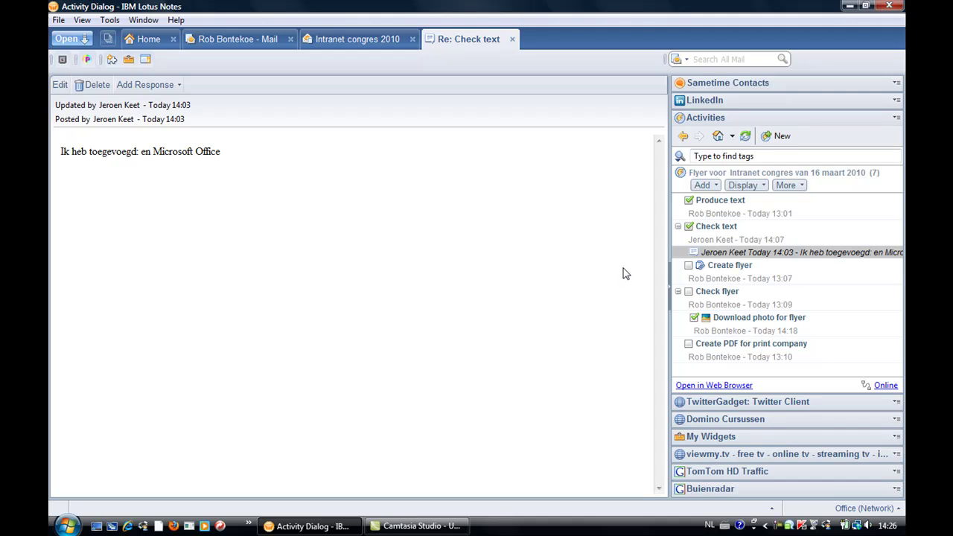
double_click(716, 226)
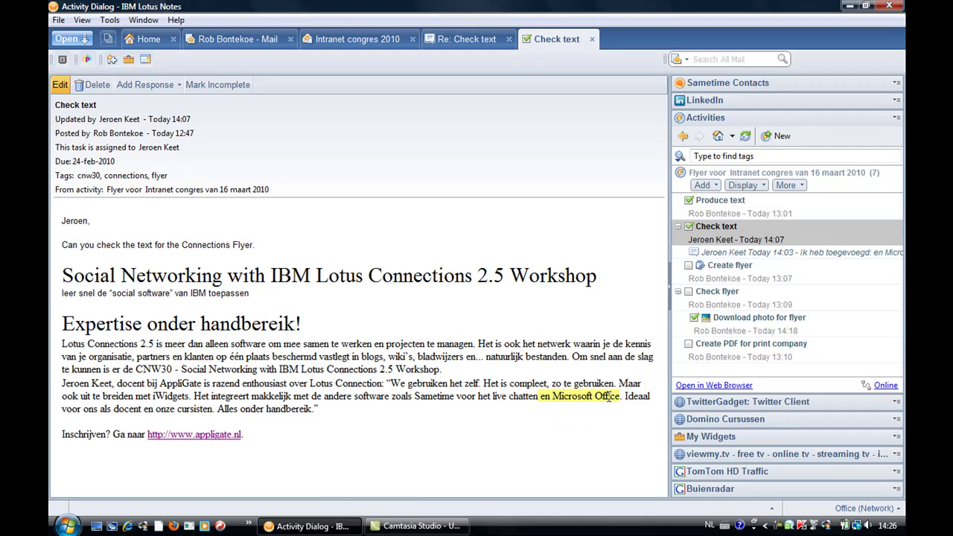
double_click(737, 253)
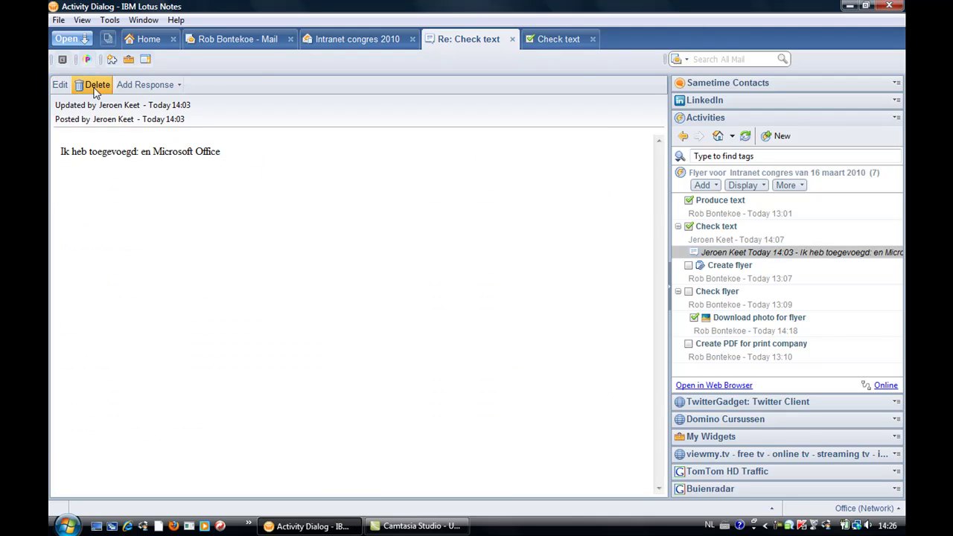
- Add a comment response reading 'Perfect suggestion. Thanks' with the colleague's first name, and save it
click(136, 92)
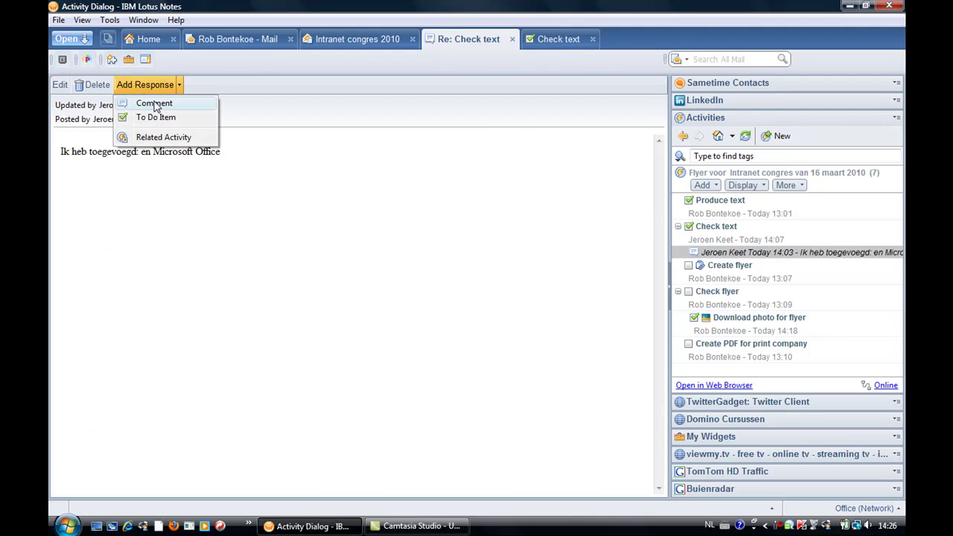
click(149, 102)
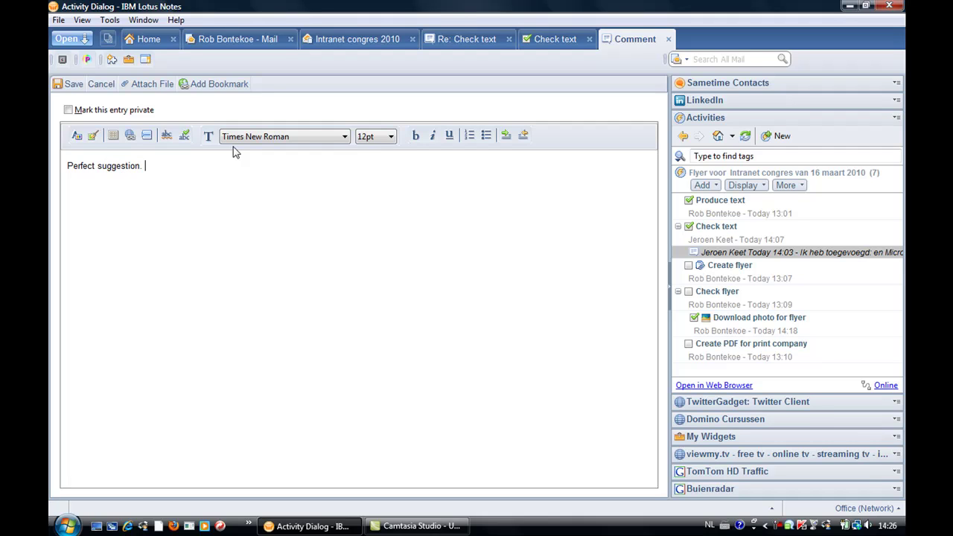
text(hanks Jeroen)
click(69, 84)
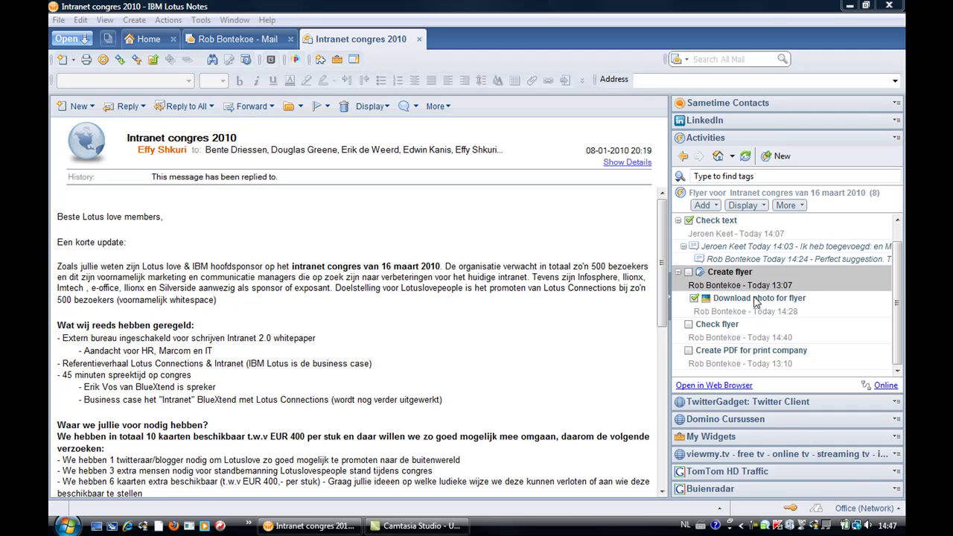
- Open the 'Download photo for flyer' task in its own tab
click(753, 298)
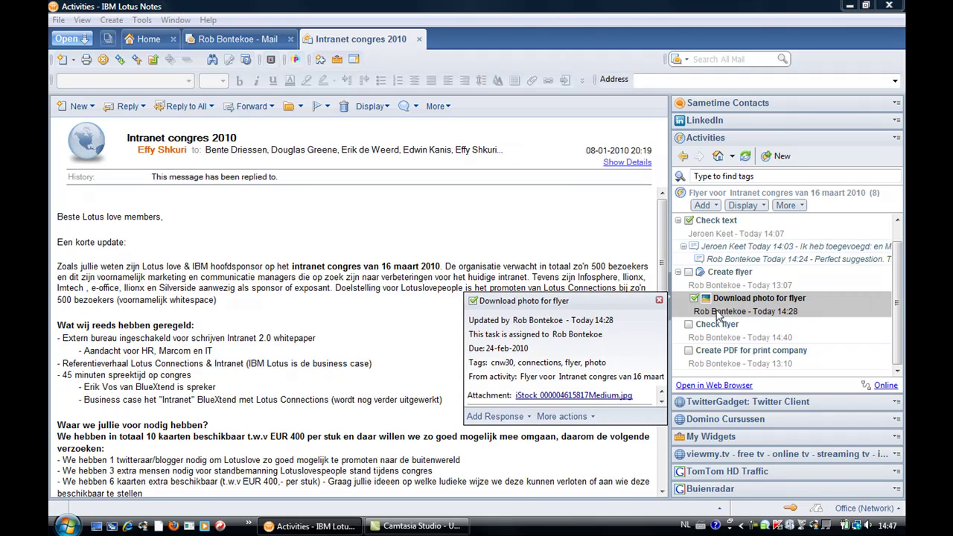
click(595, 419)
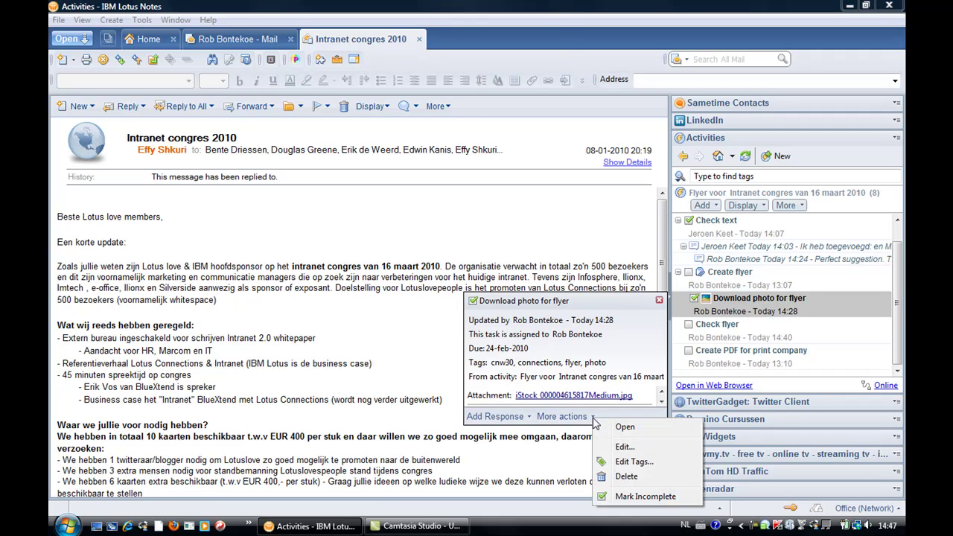
click(625, 428)
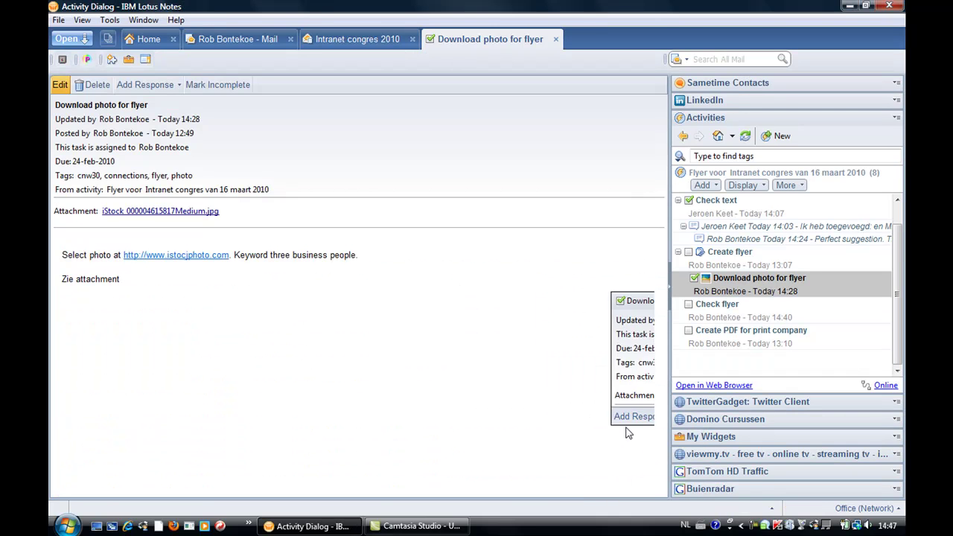
click(173, 212)
click(422, 273)
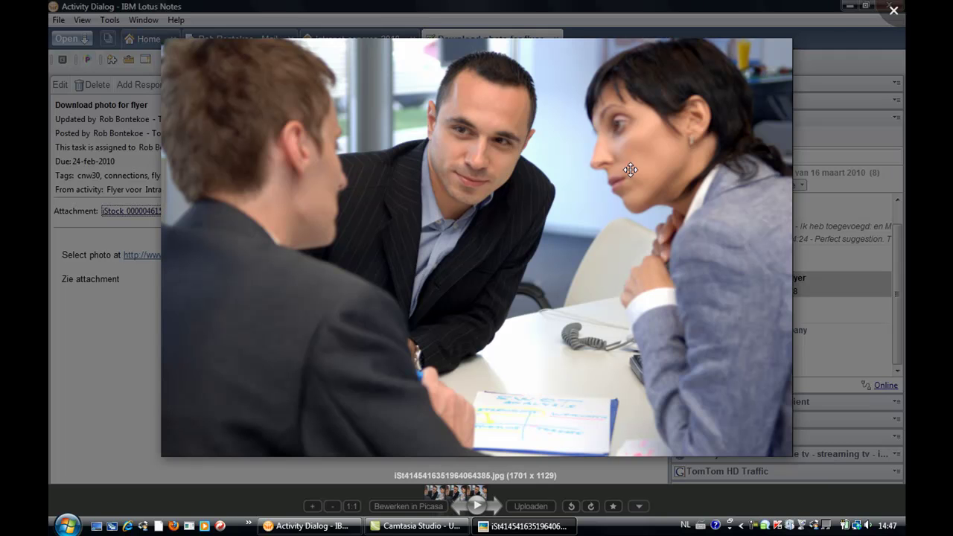
click(896, 13)
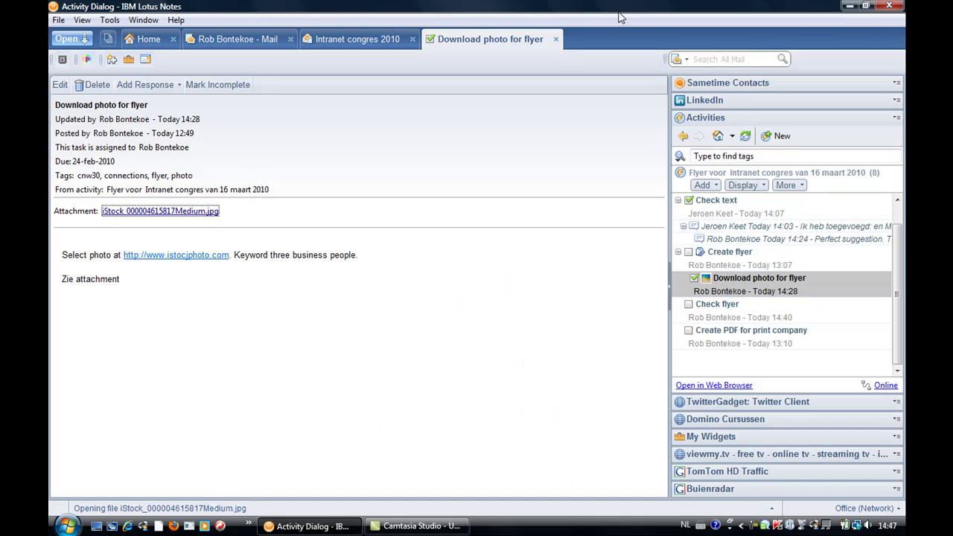
click(557, 40)
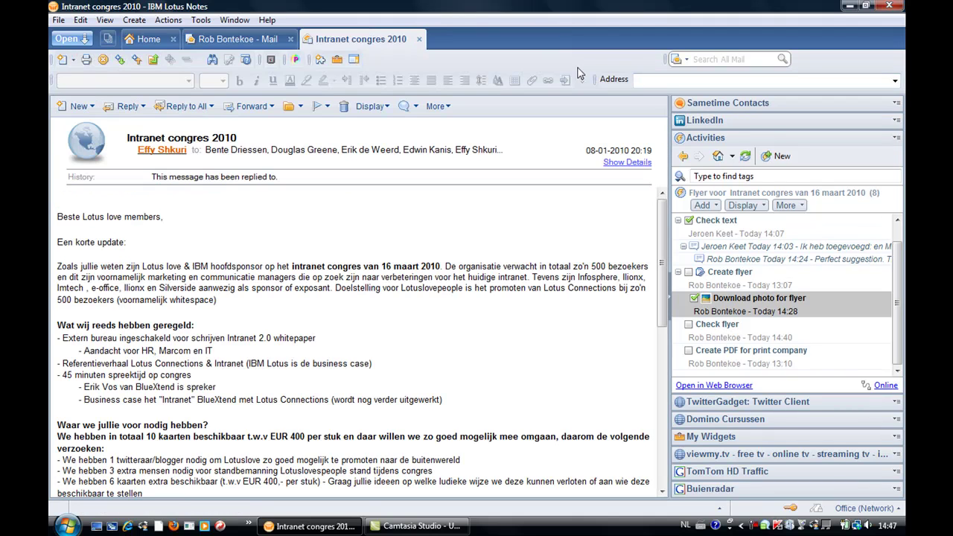
- Open the 'Create flyer' task in full and launch its Poster3-A4-2-CNW30.xar attachment
click(726, 273)
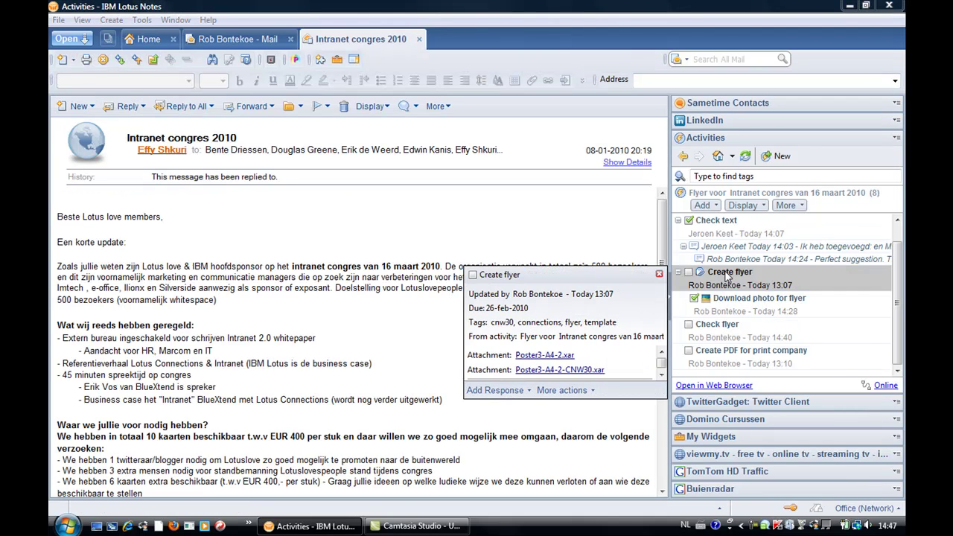
click(594, 392)
click(620, 400)
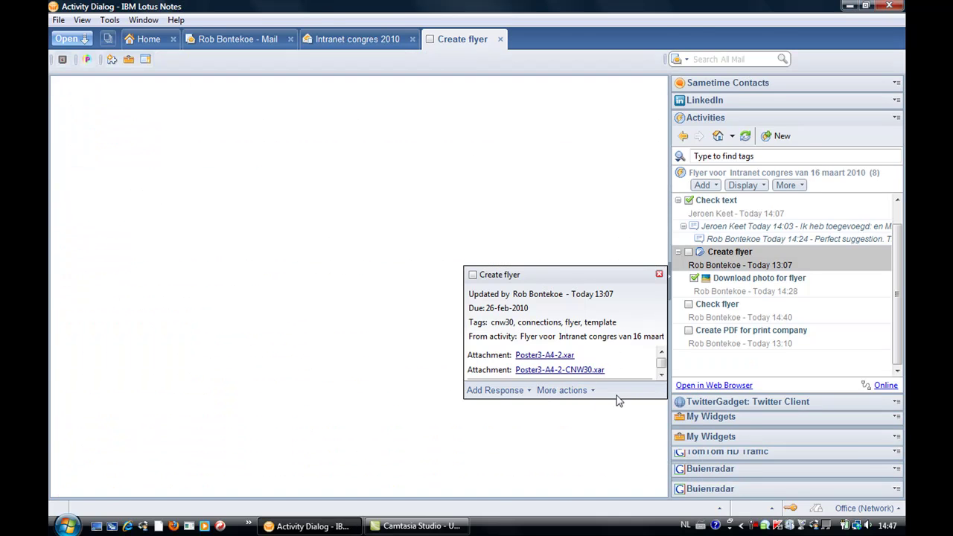
click(163, 223)
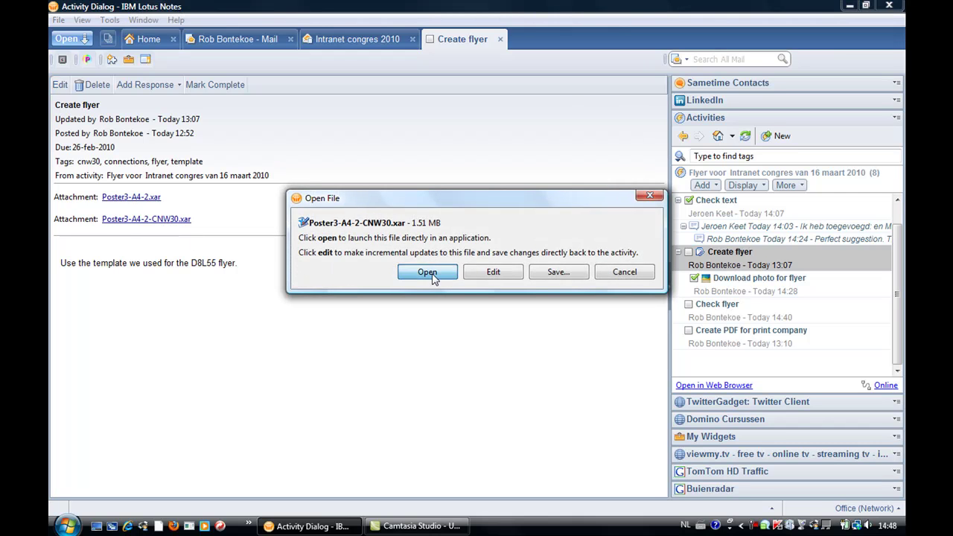
click(430, 273)
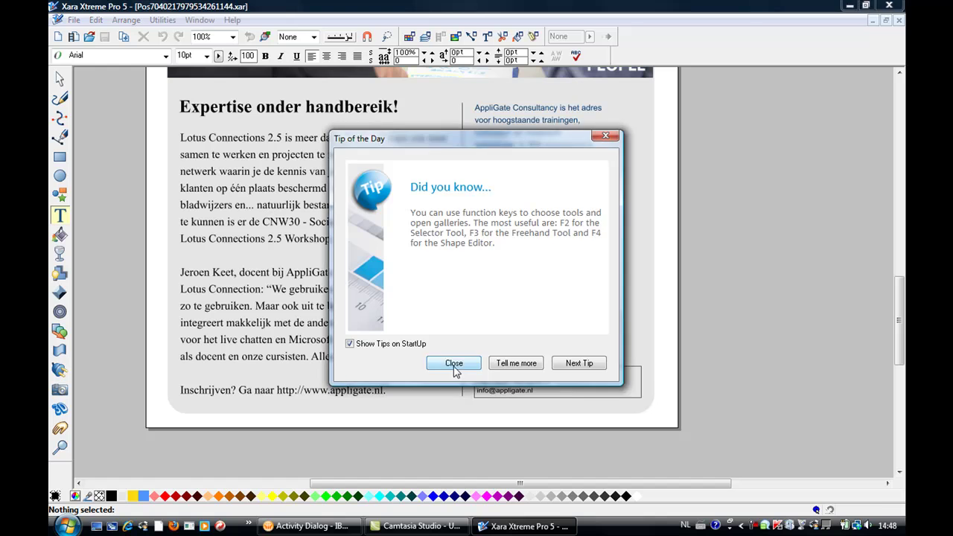
- Dismiss the Tip of the Day, view the CNW30 flyer, then close Xara Xtreme Pro 5
click(454, 364)
mouse_move(903, 335)
mouse_down()
mouse_move(903, 249)
mouse_move(903, 328)
mouse_up()
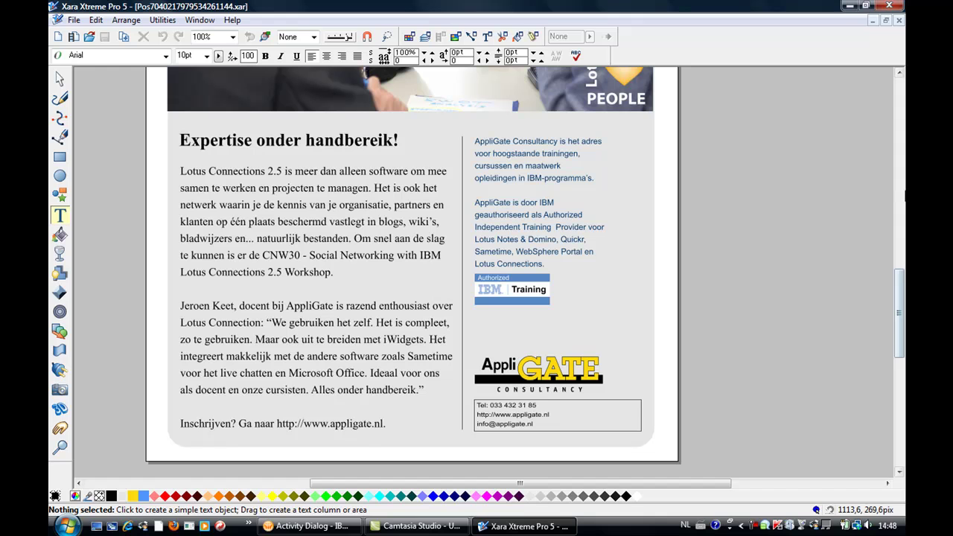
click(888, 5)
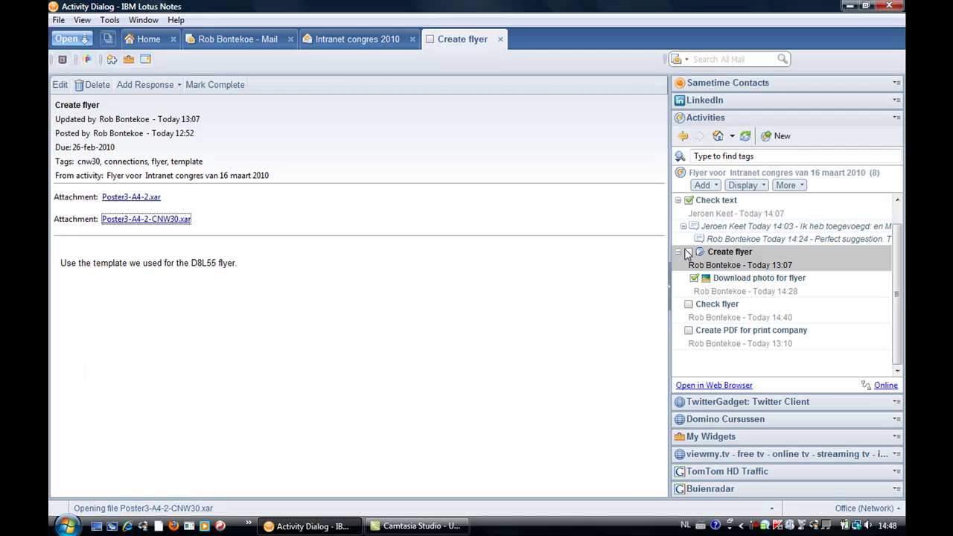
- Mark the 'Create flyer' task complete
click(689, 255)
right_click(688, 255)
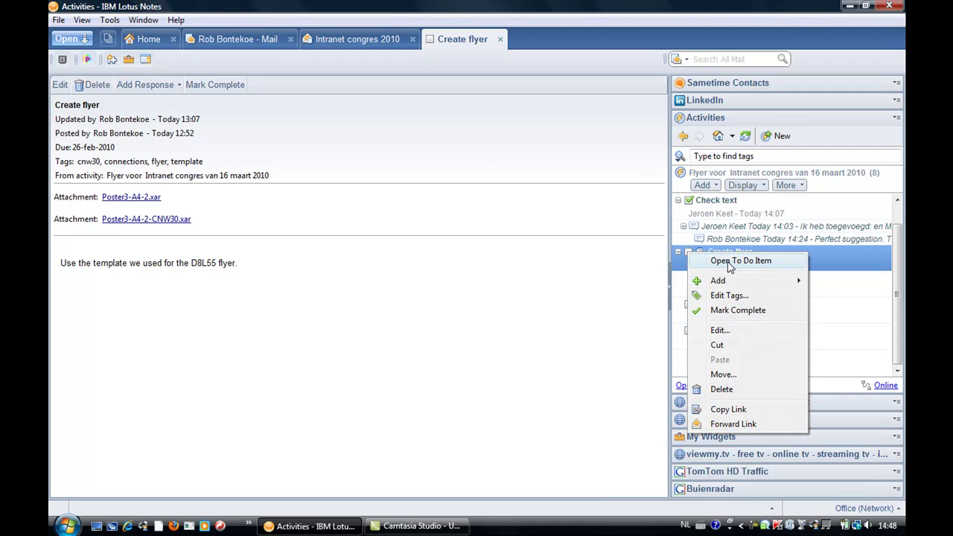
click(733, 312)
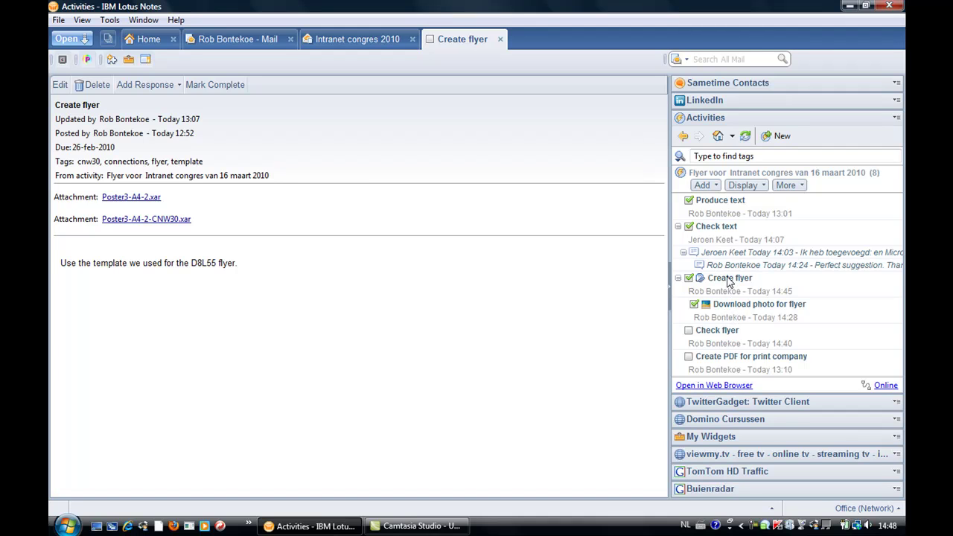
- Add and save a comment on 'Create flyer' saying the end result can be approved
right_click(728, 280)
mouse_move(758, 309)
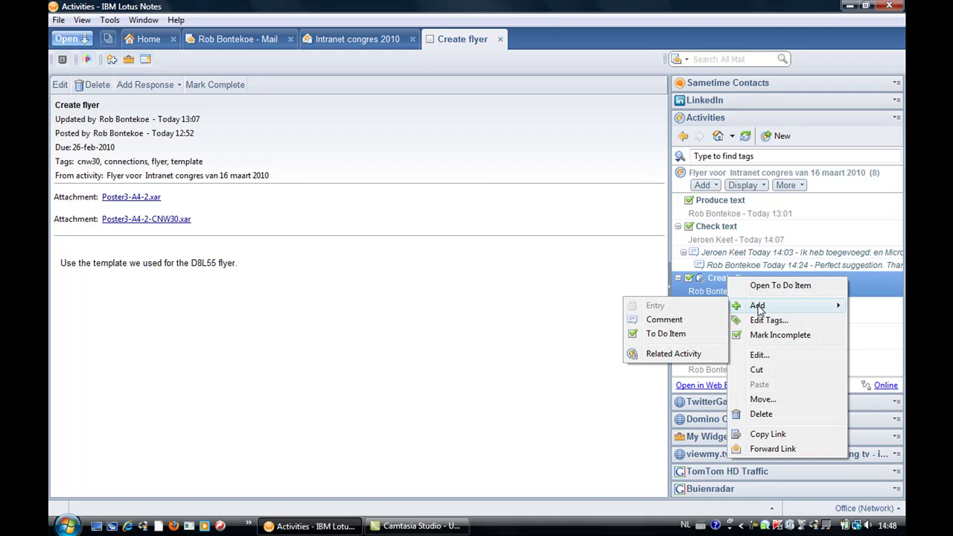
click(678, 320)
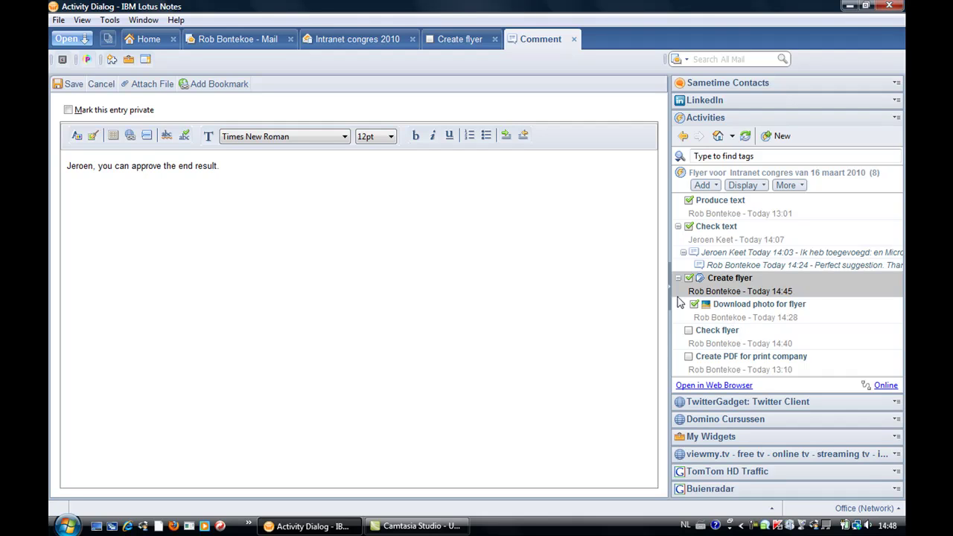
click(69, 85)
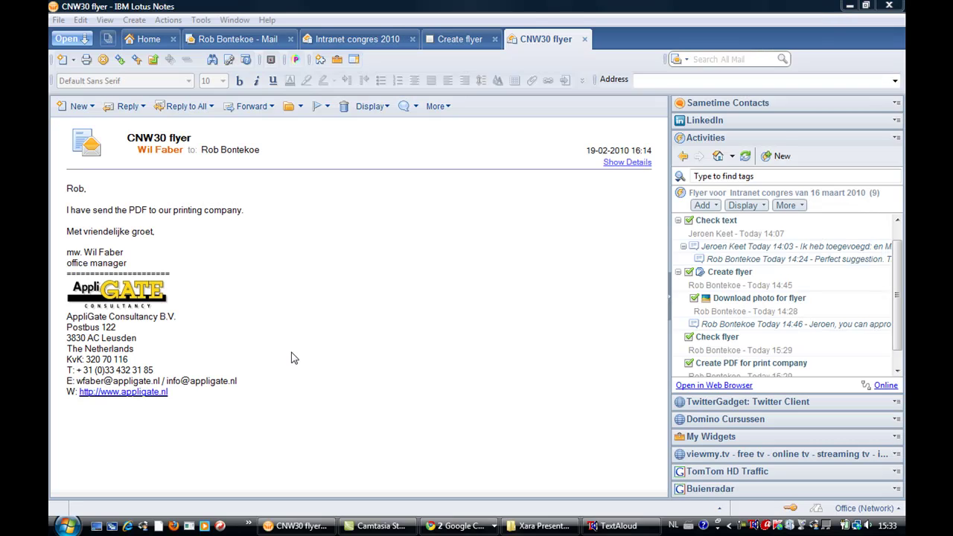
- Add the 'CNW30 flyer' e-mail to the 'Flyer voor Intranet congres van 16 maart 2010' activity
right_click(295, 222)
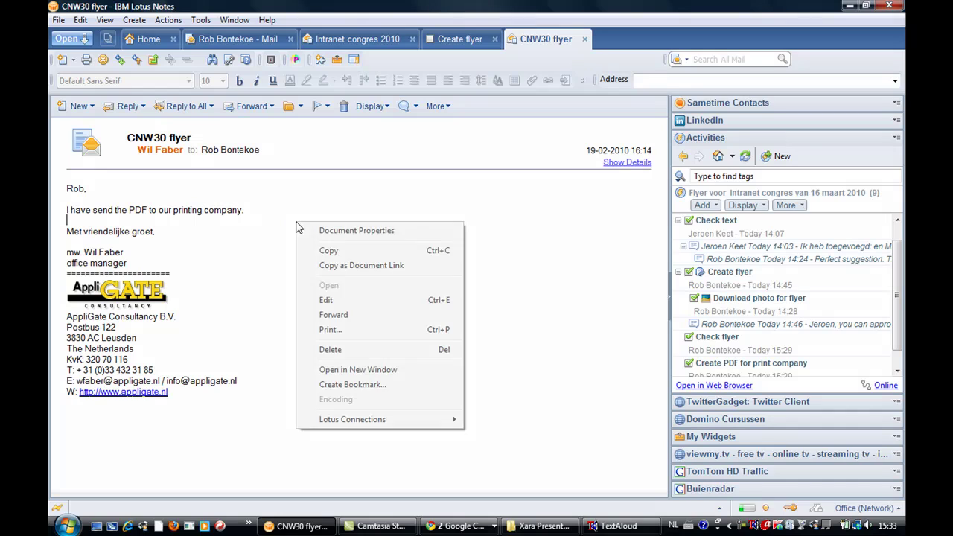
mouse_move(358, 419)
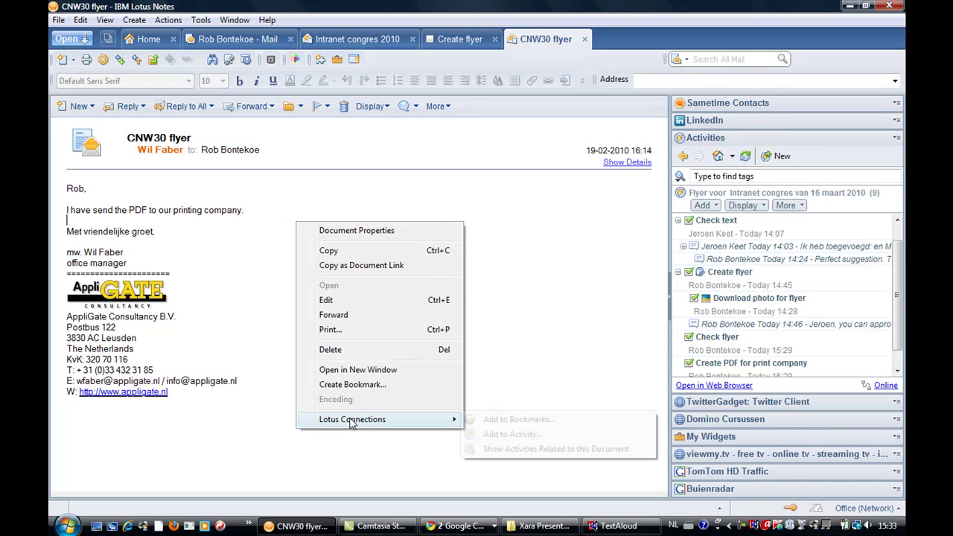
click(514, 436)
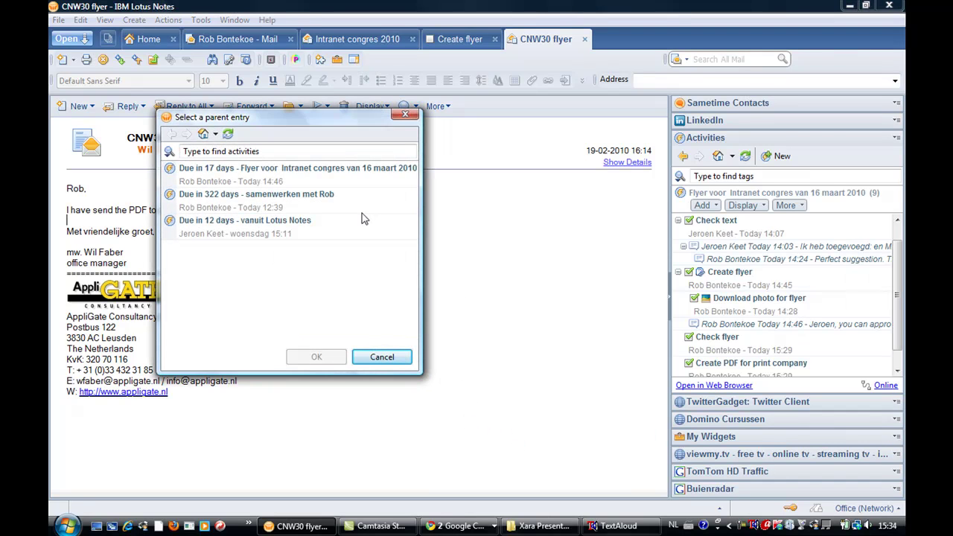
click(295, 171)
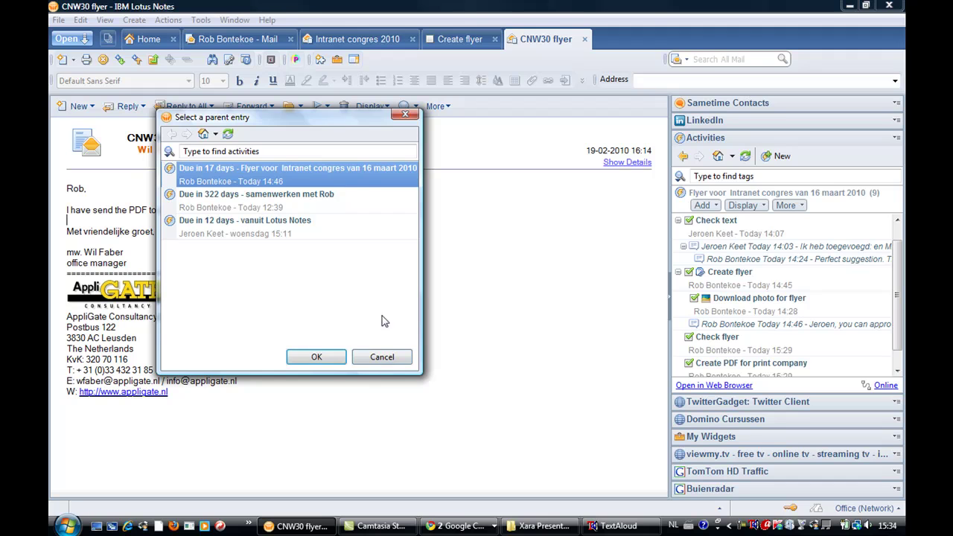
click(315, 357)
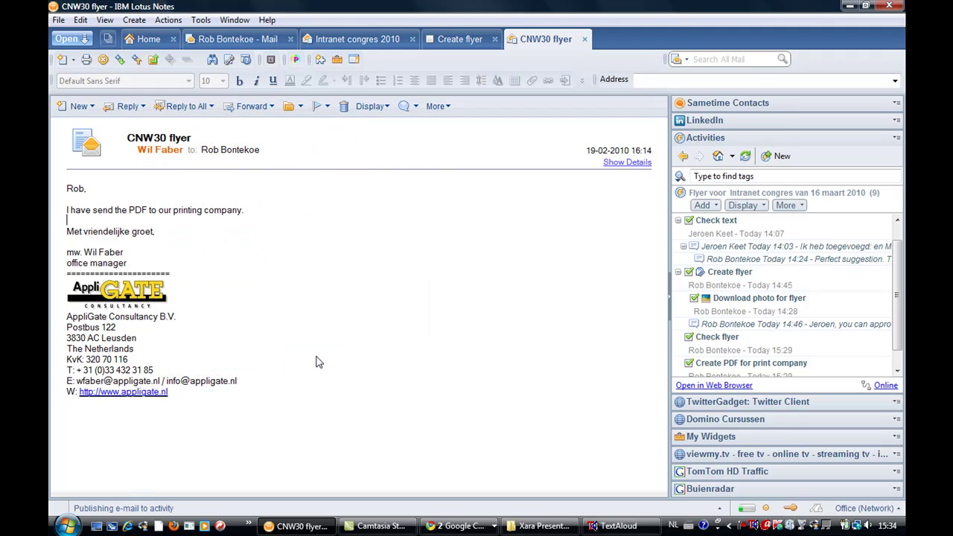